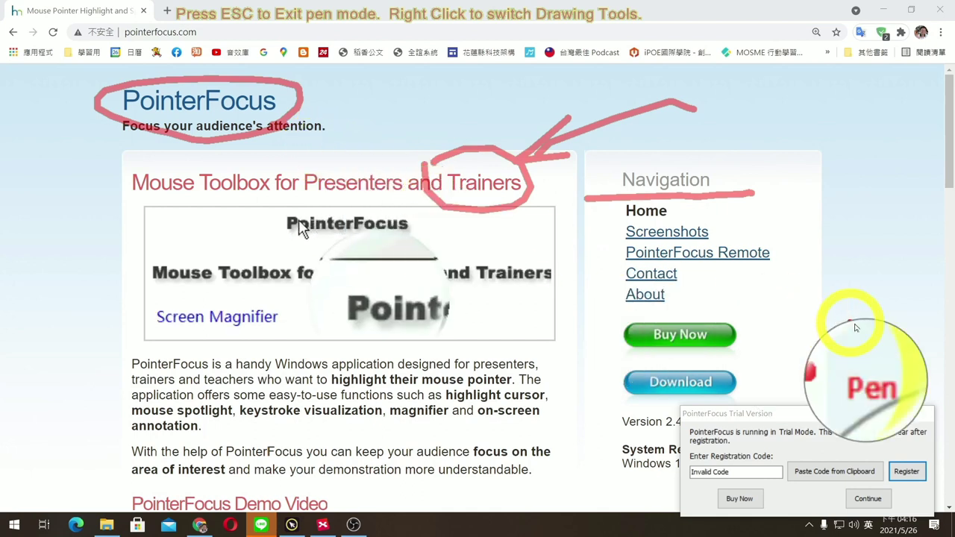
Exit pen mode to clear the red annotations from the PointerFocus web page, and minimize the browser to show the desktop.
key(Escape)
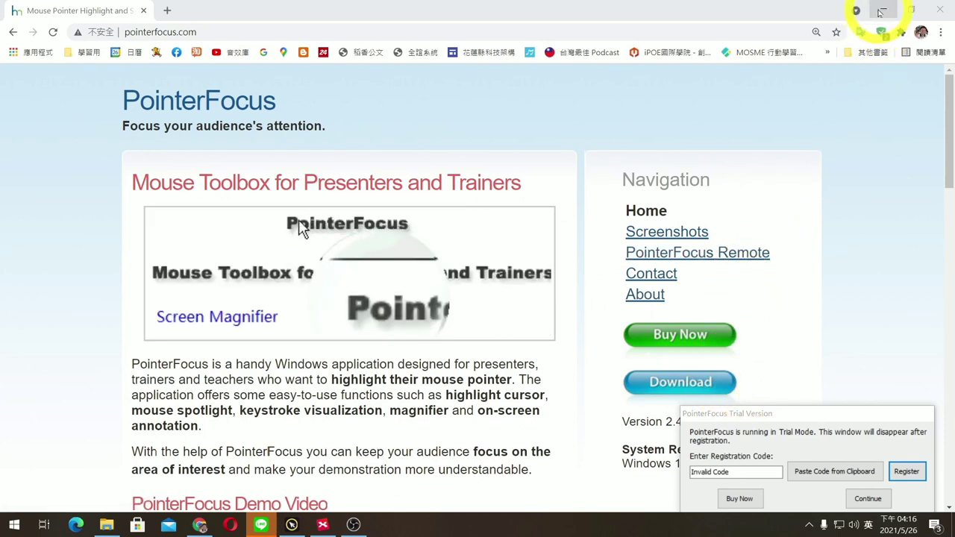
click(882, 11)
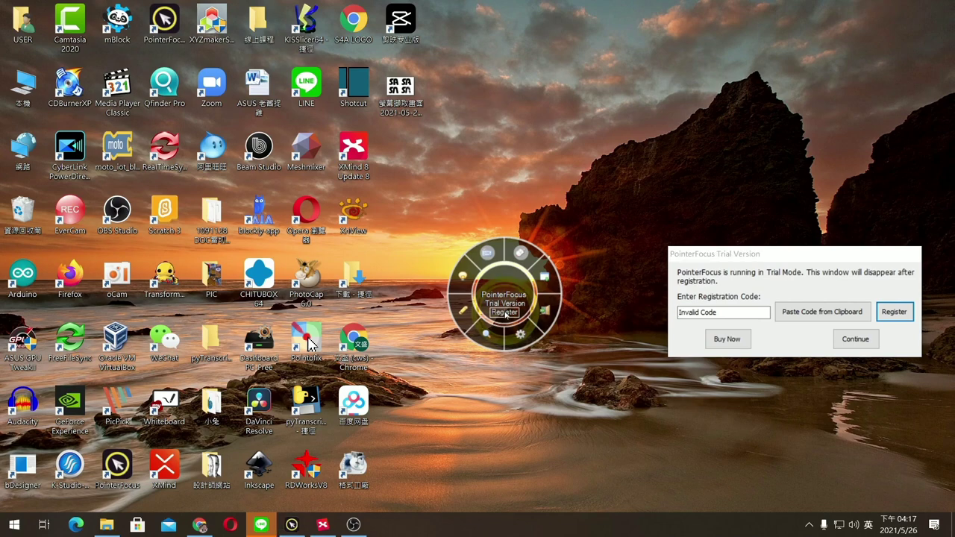
Move the PointerFocus trial registration window out of the way, past the edge of the desktop.
drag(756, 255, 664, 252)
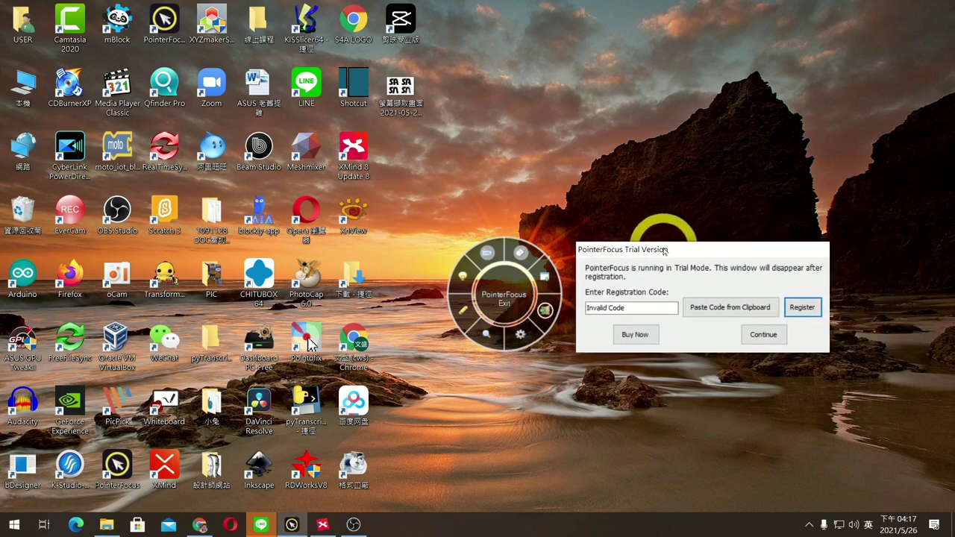
drag(663, 252, 663, 251)
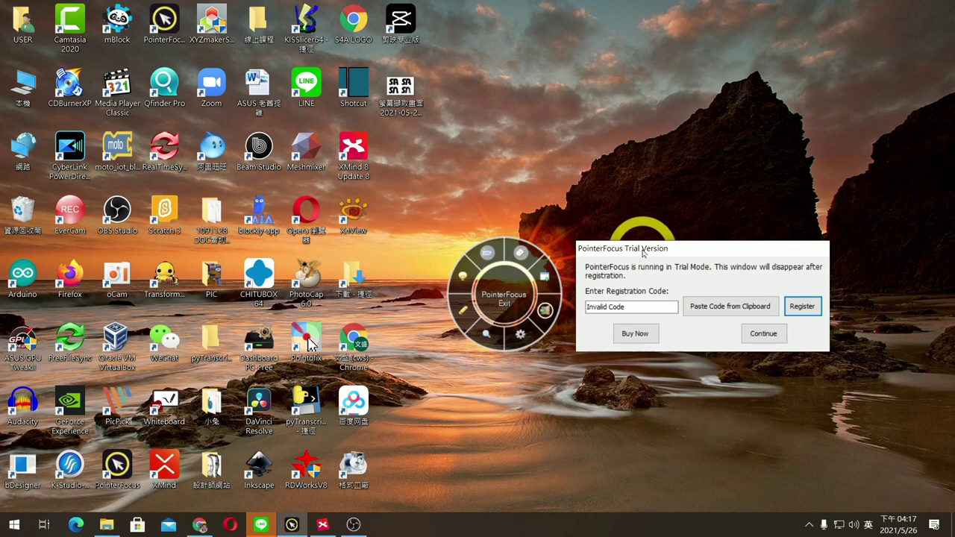
drag(660, 253, 659, 253)
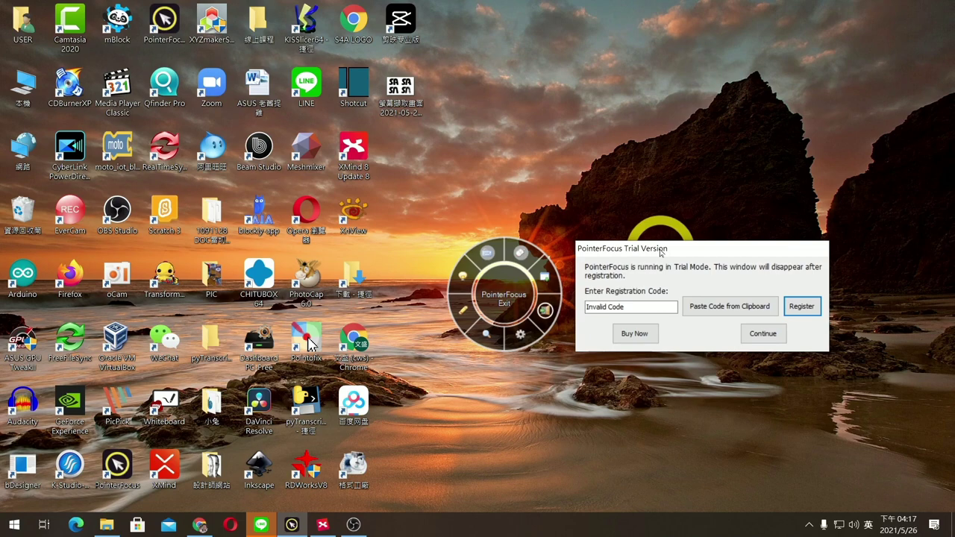
click(626, 306)
key(ctrl+a)
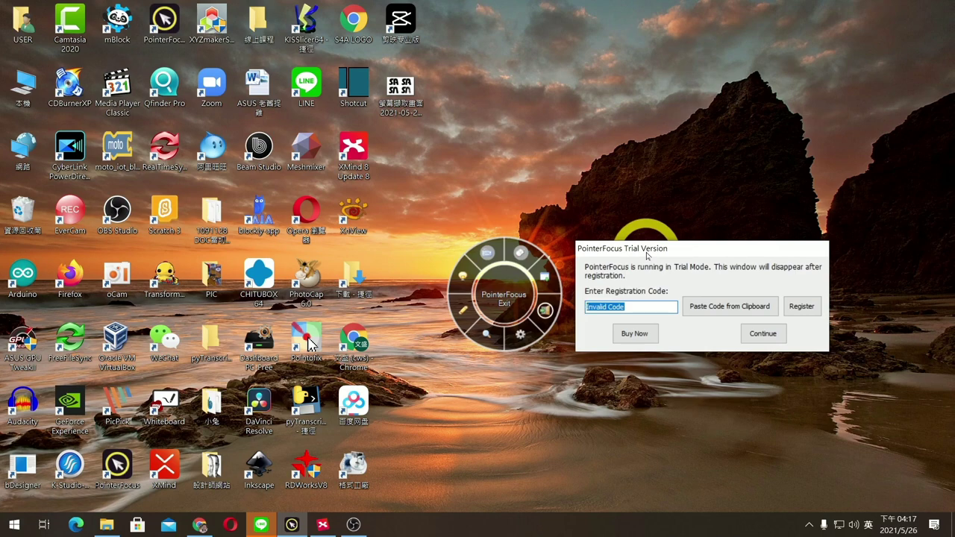
drag(646, 254, 954, 288)
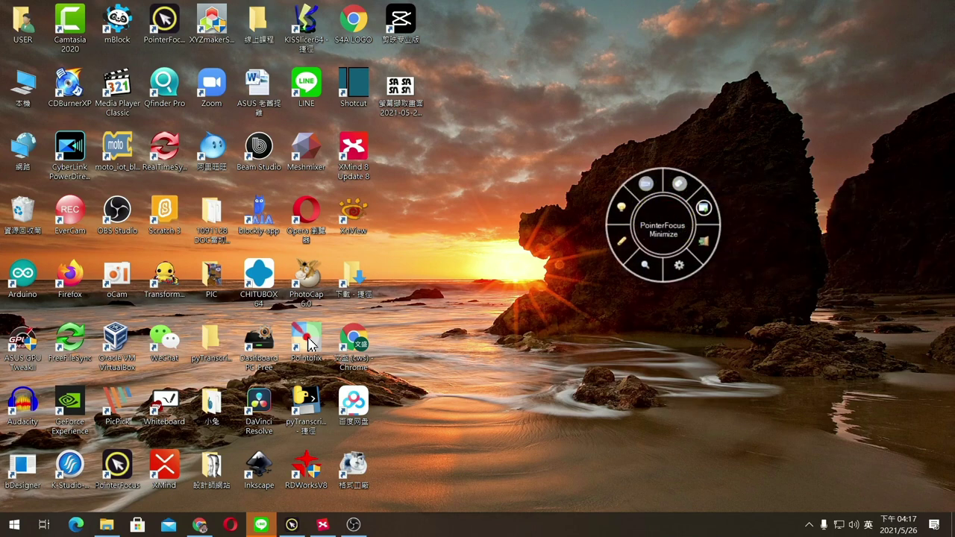
drag(784, 334, 954, 358)
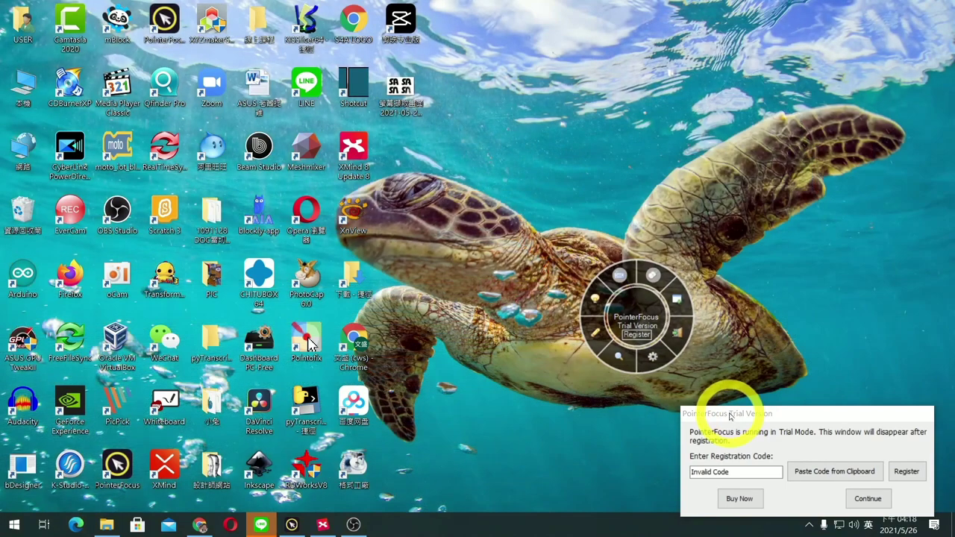
Move the PointerFocus wheel higher on the desktop, and turn on the keystroke display, testing it with Shift, Alt and Ctrl.
drag(625, 316, 608, 183)
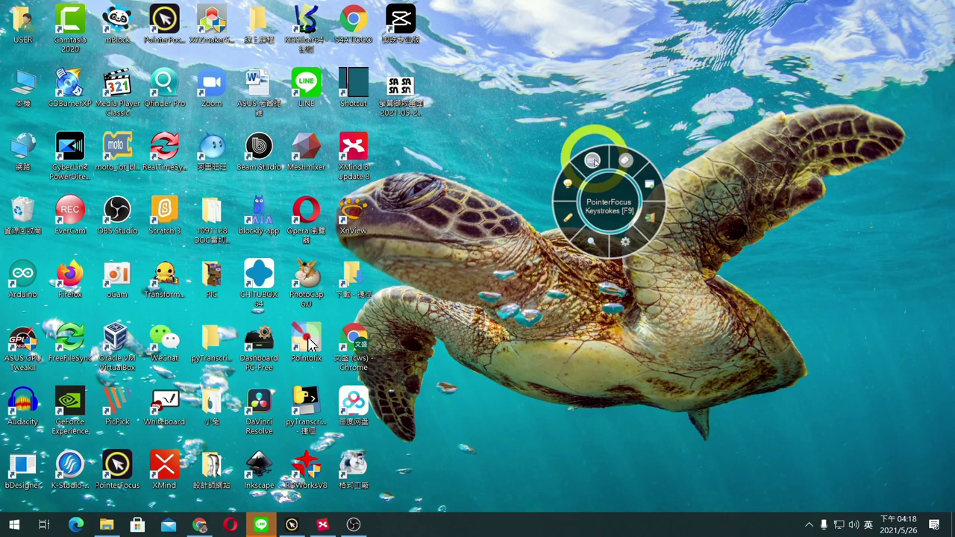
click(591, 160)
key(shift)
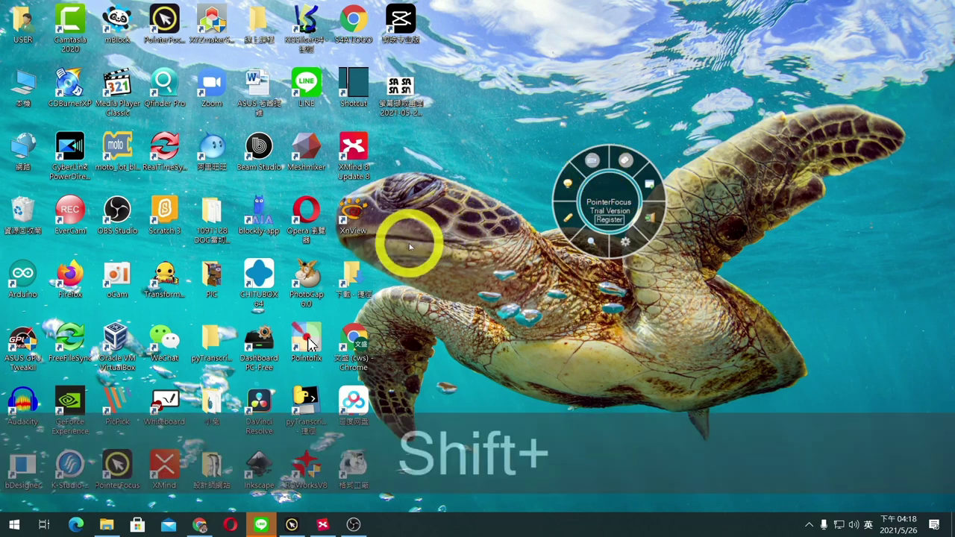
key(alt)
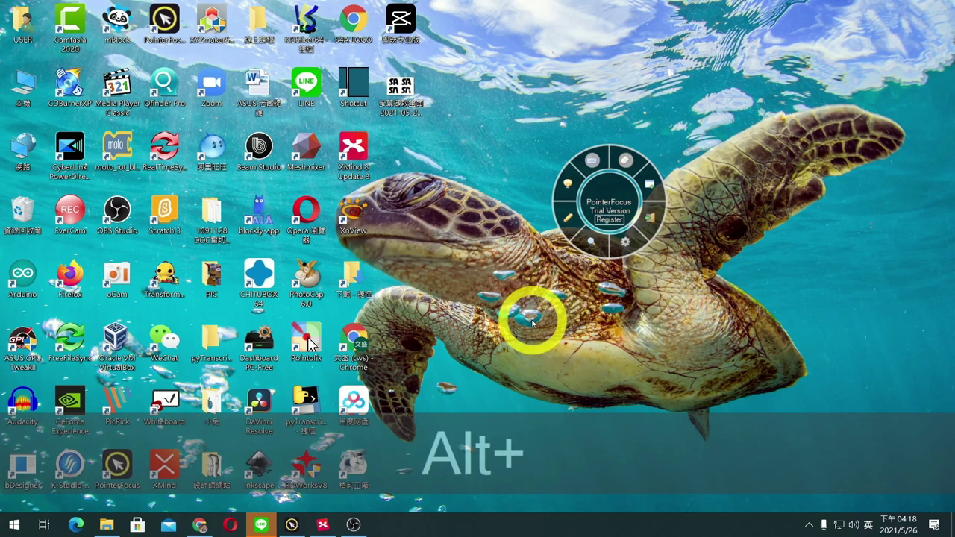
key(ctrl)
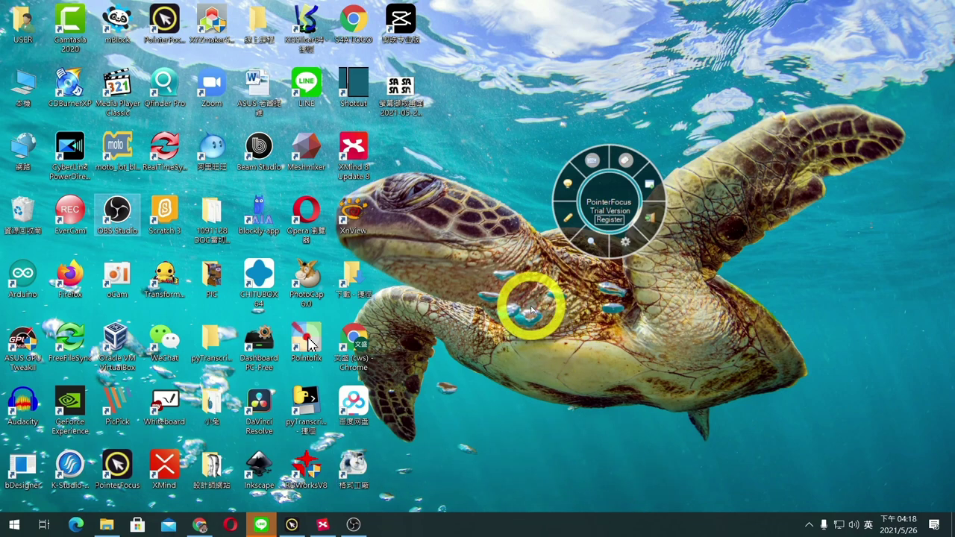
key(alt+a)
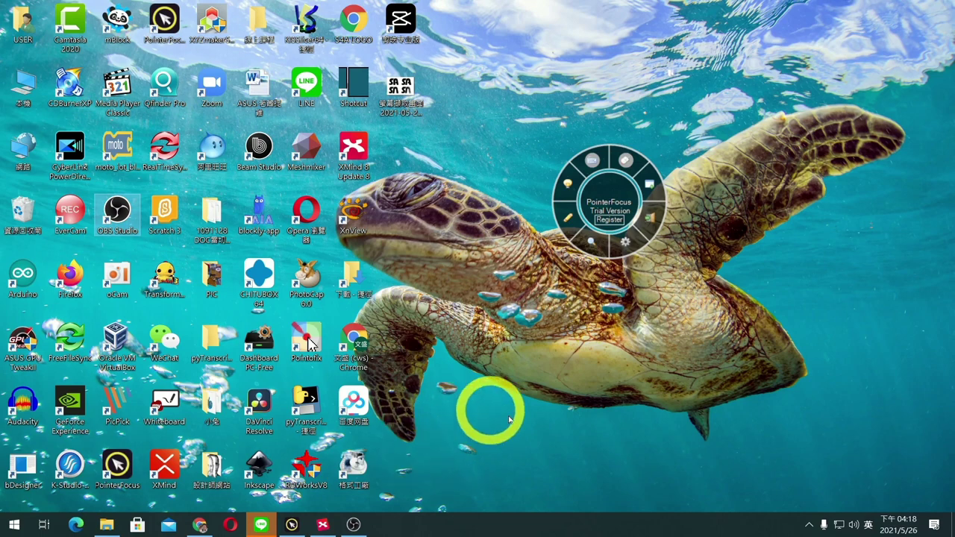
Review the Show Keystrokes options, close them without changes, and test the display with Ctrl and Ctrl+V.
click(627, 242)
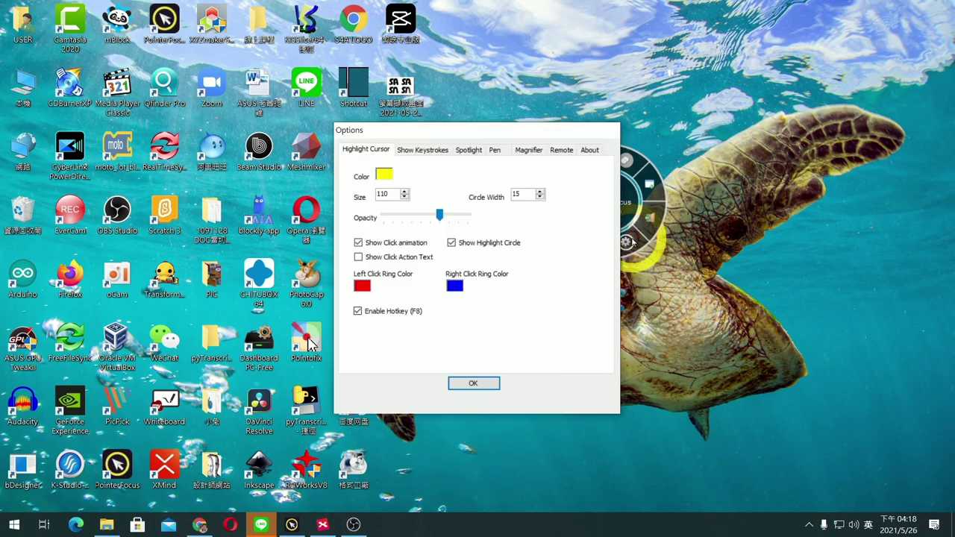
click(423, 151)
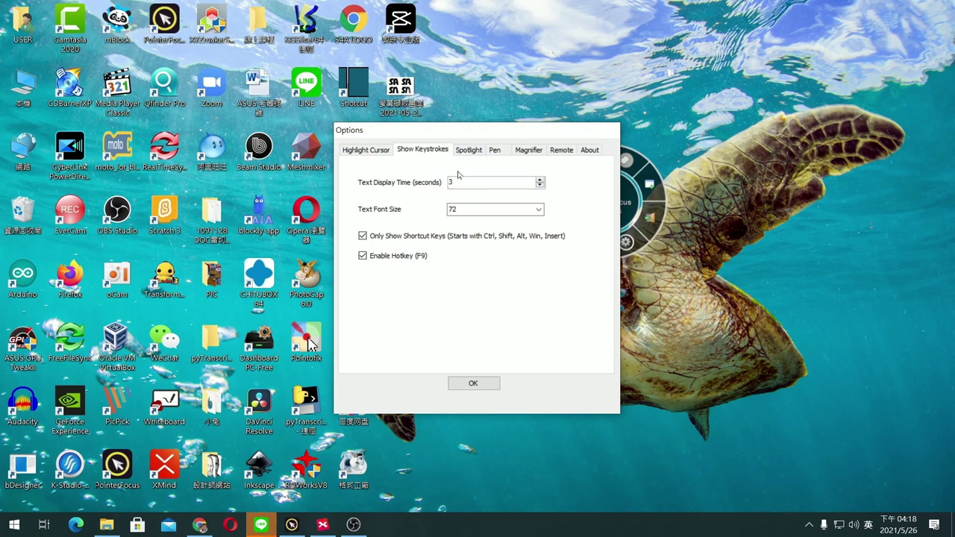
click(474, 383)
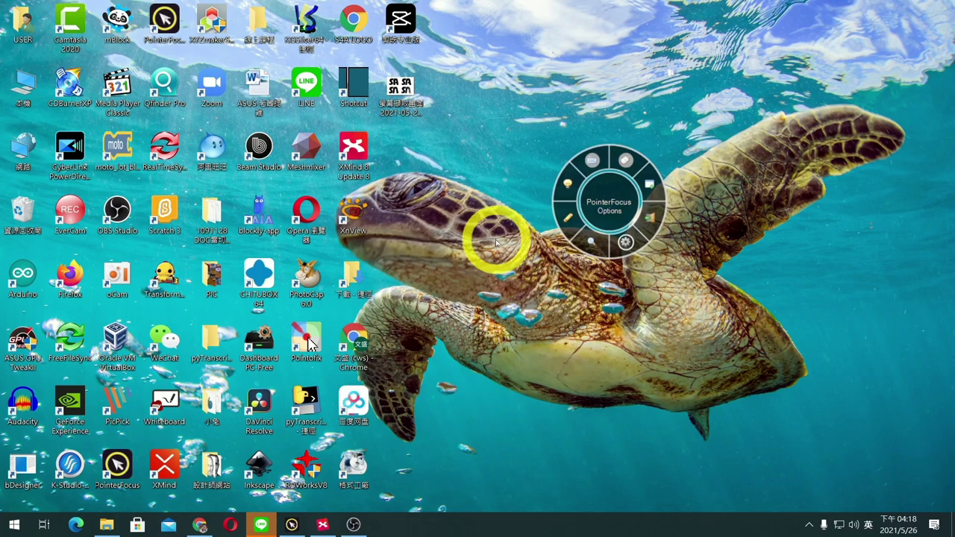
key(ctrl)
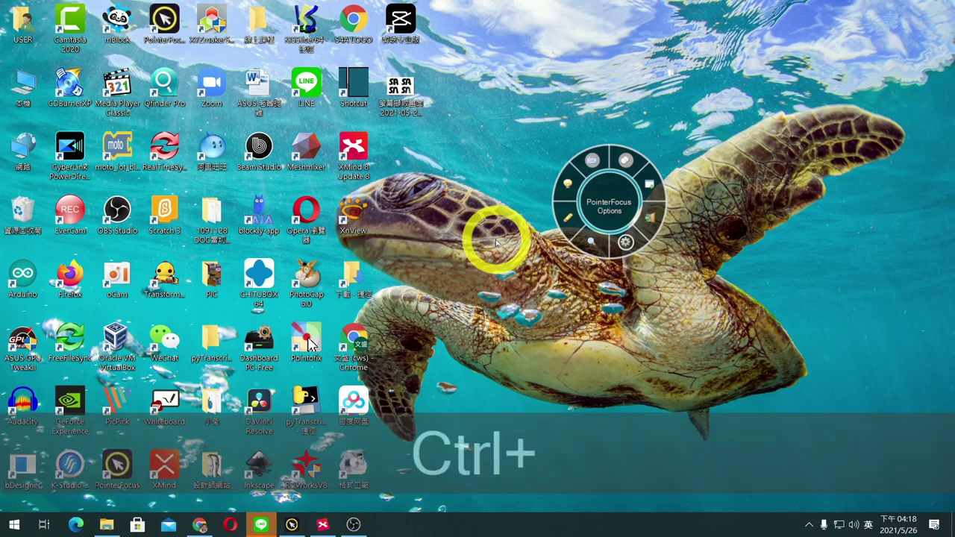
key(ctrl+v)
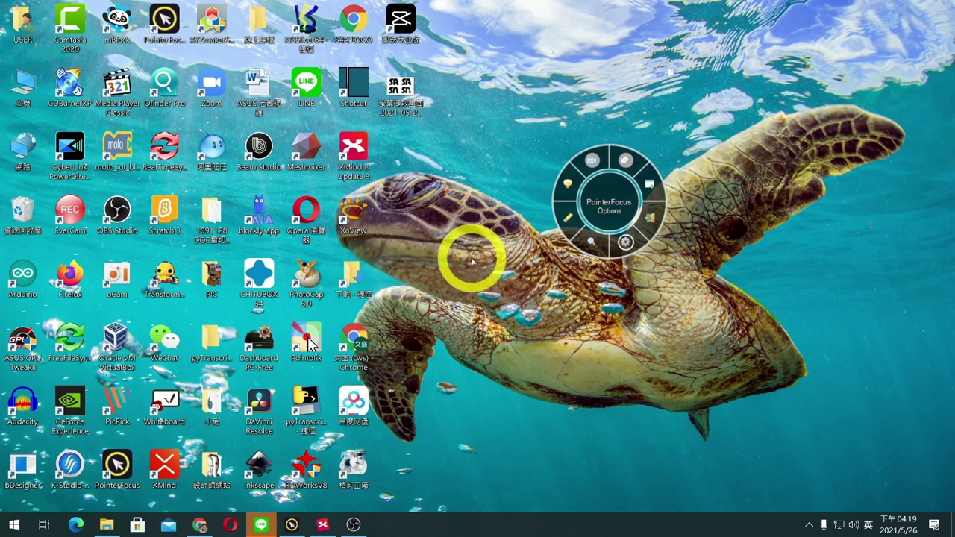
Toggle the cursor highlight off and back on, and try the animation for both mouse buttons on the empty desktop.
click(627, 161)
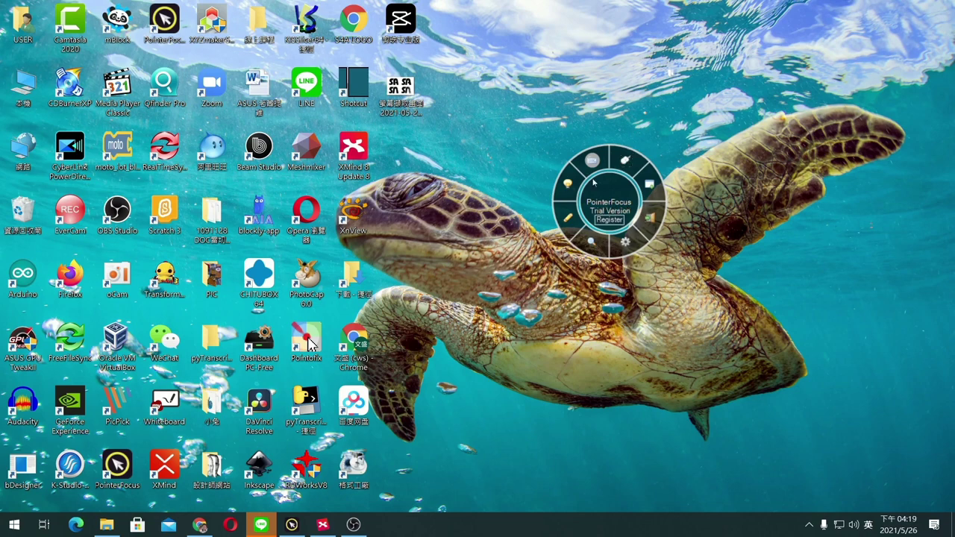
click(625, 160)
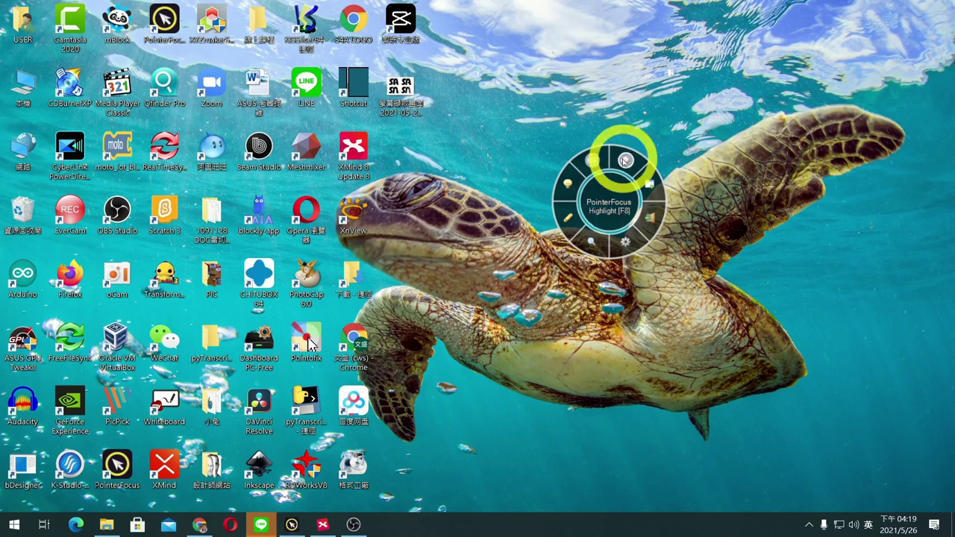
click(433, 144)
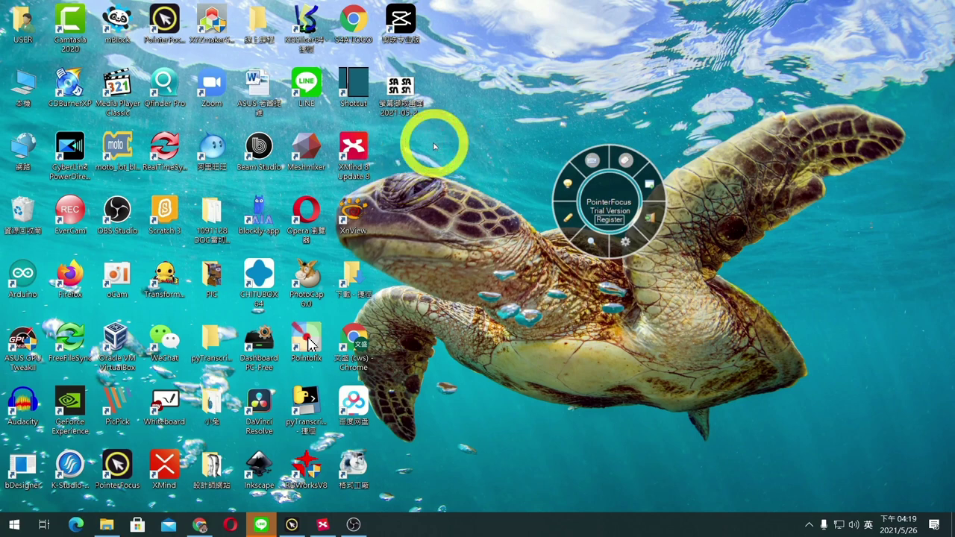
click(433, 146)
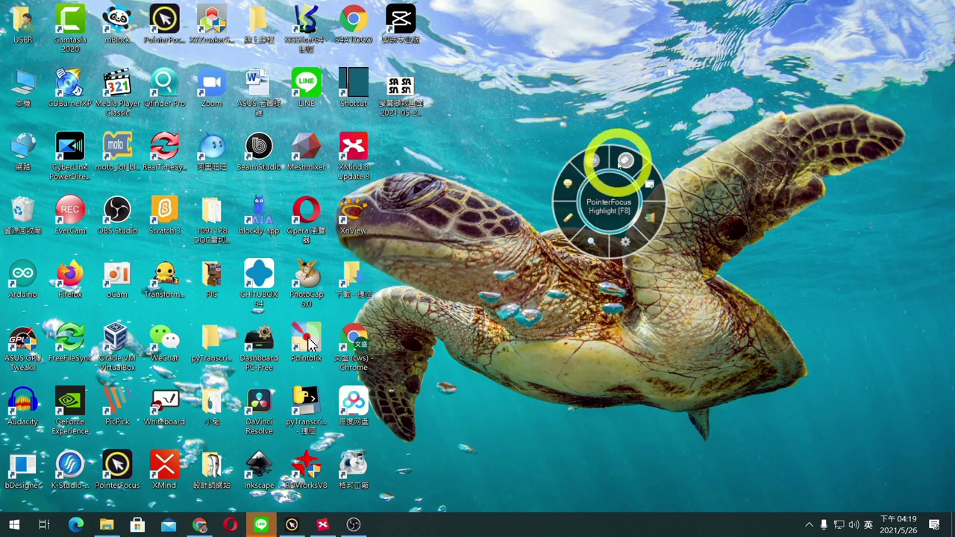
right_click(426, 156)
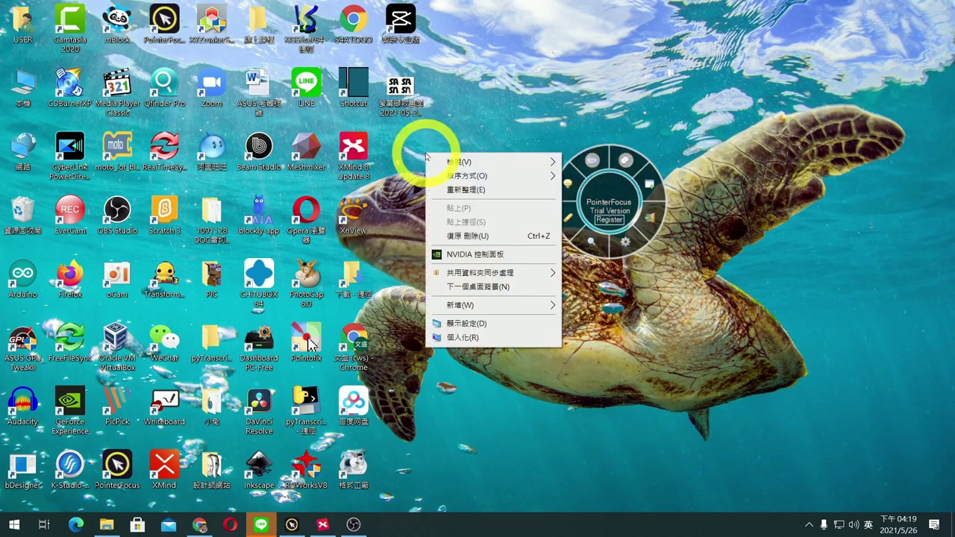
click(426, 155)
right_click(428, 146)
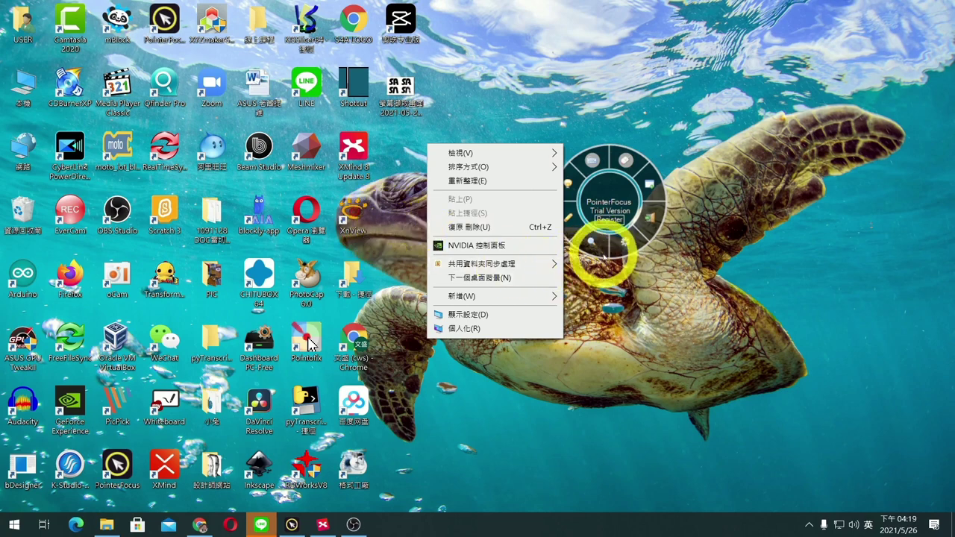
Enable Show Click Action Text in the Highlight Cursor options and confirm.
click(625, 242)
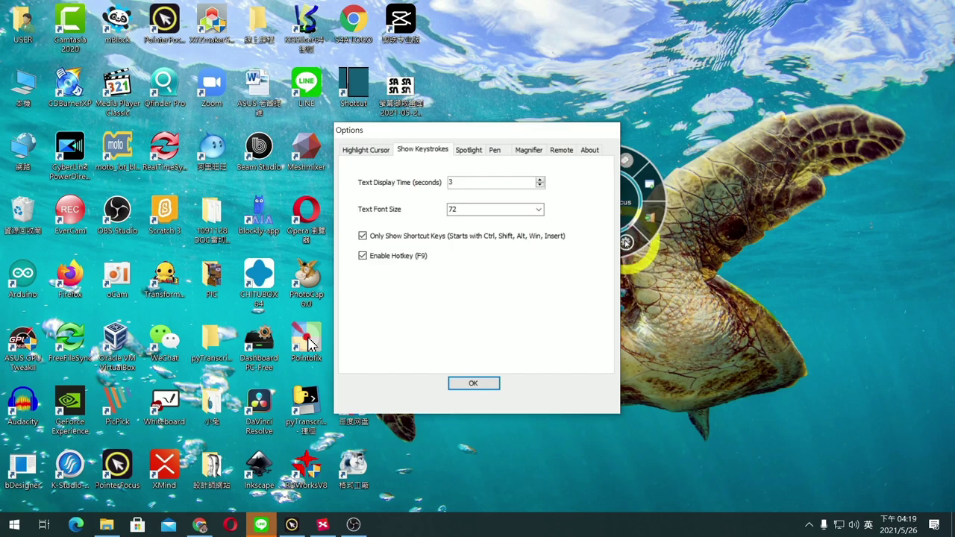
click(378, 151)
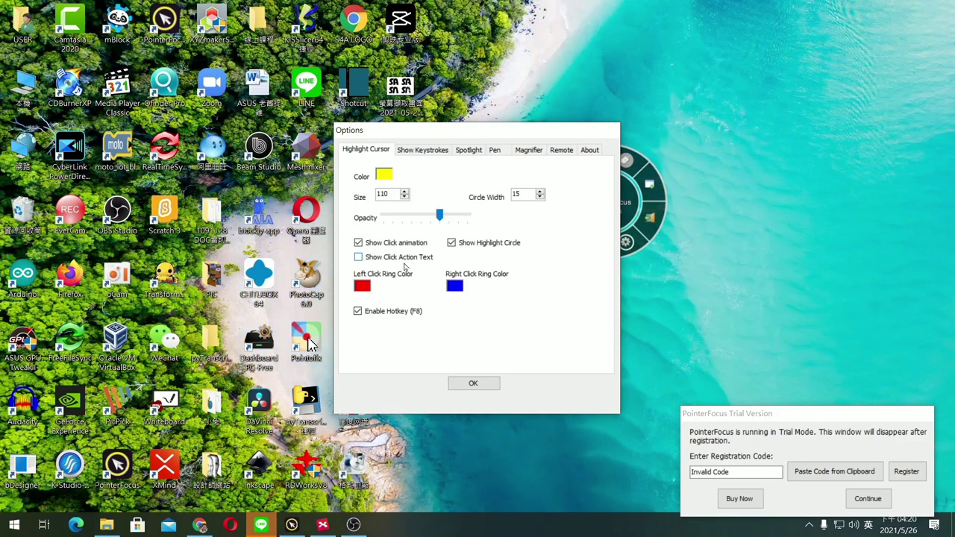
click(472, 383)
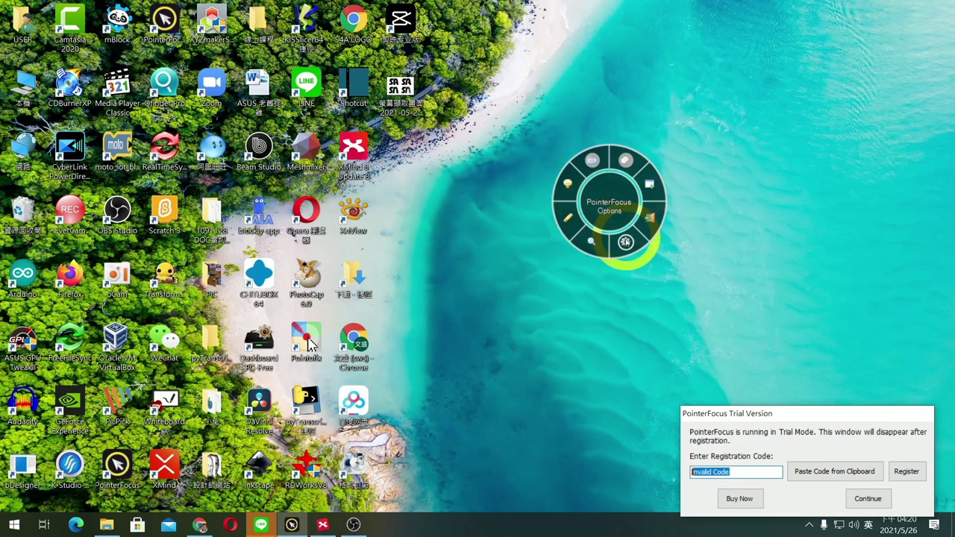
click(625, 242)
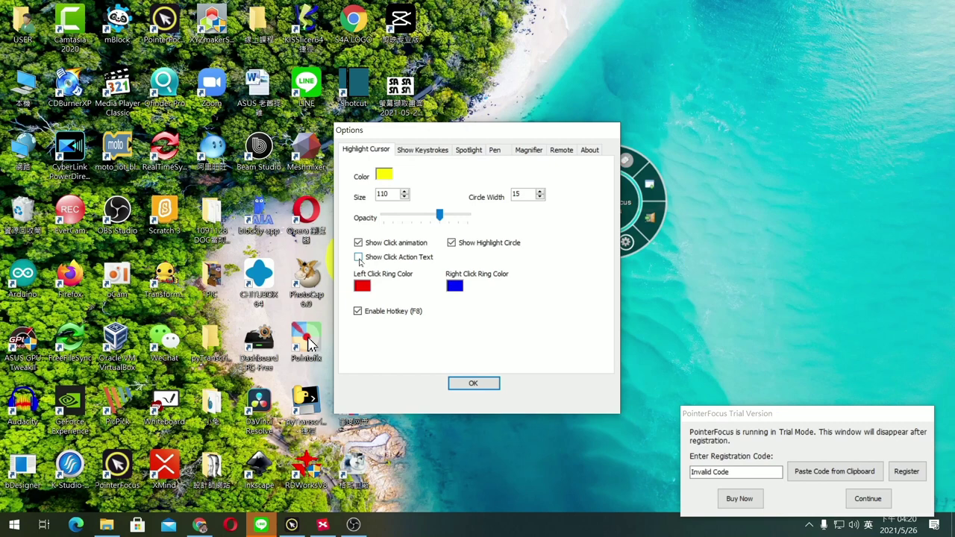
click(477, 384)
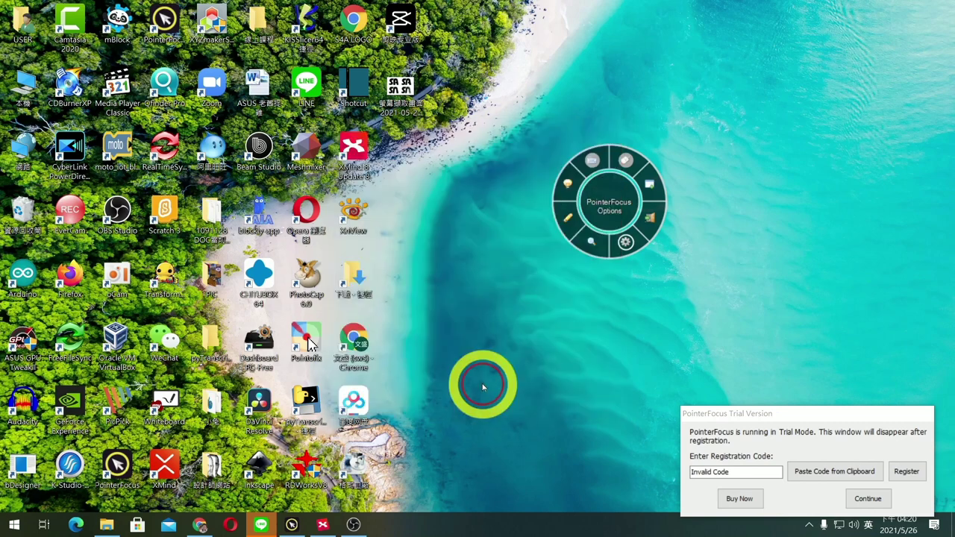
Test the action text for the left and right mouse buttons on the empty desktop.
click(443, 188)
click(446, 194)
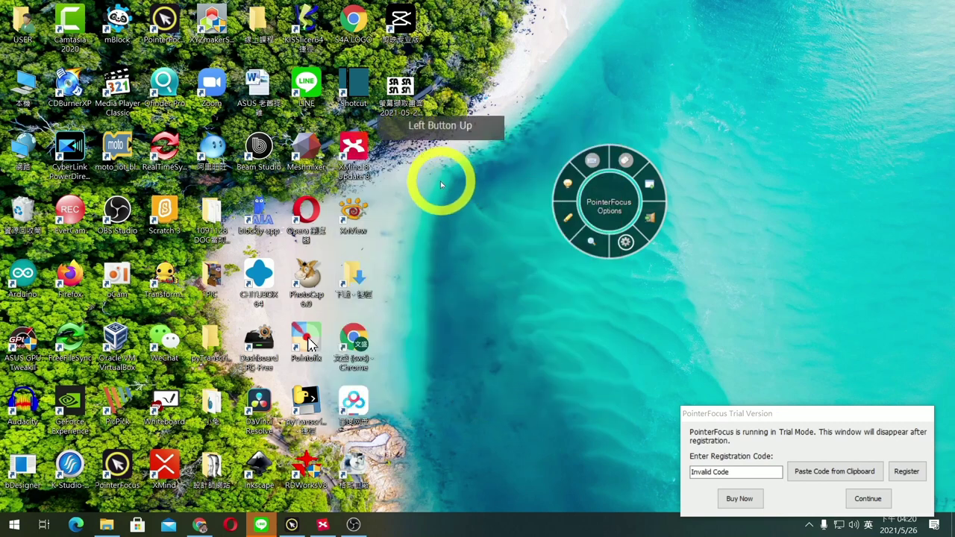
click(455, 244)
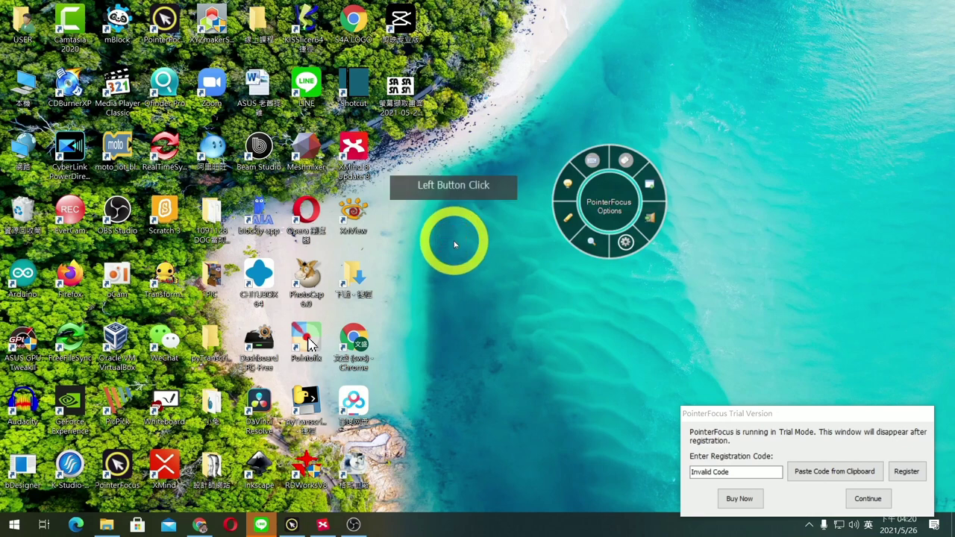
click(453, 245)
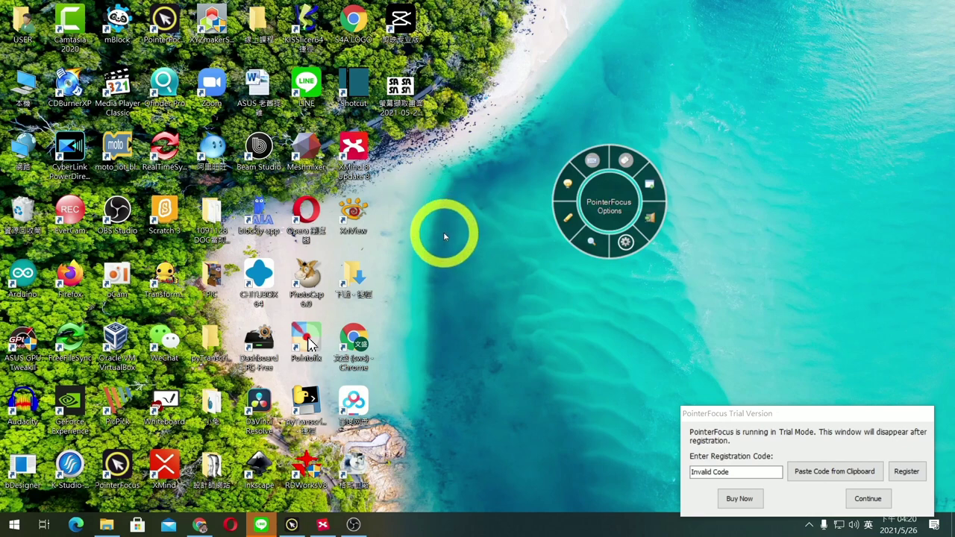
right_click(443, 232)
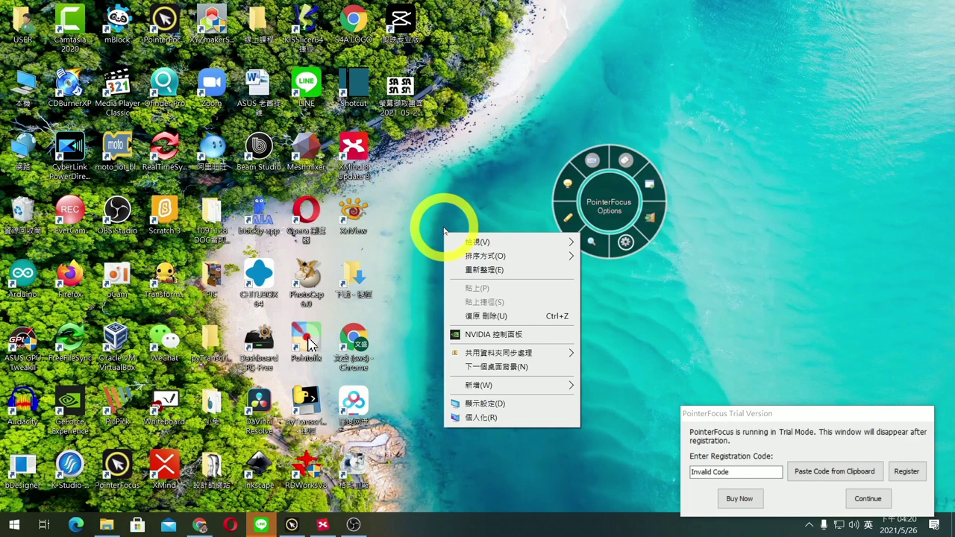
right_click(444, 232)
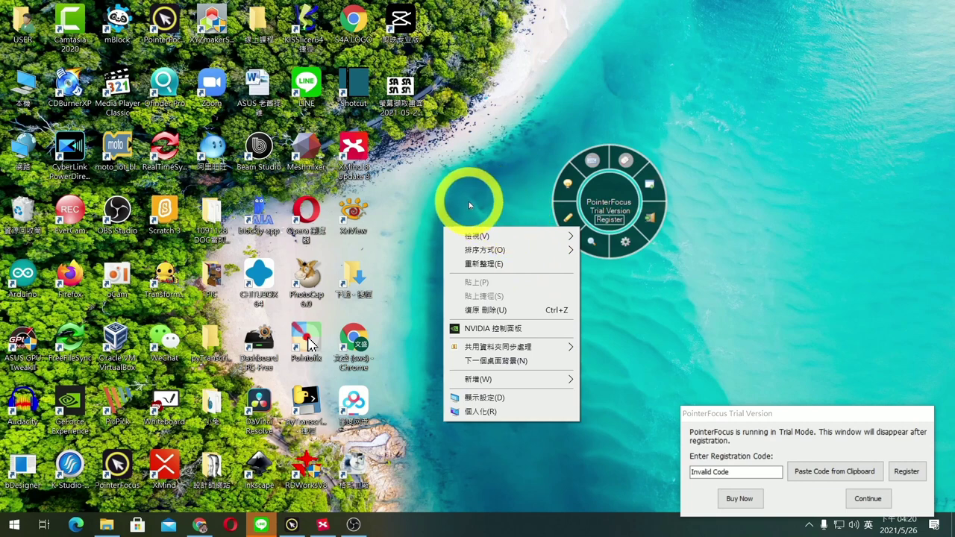
Switch to the 110 疫情因應 mind map in XMind and move the PointerFocus wheel onto a blank part of the canvas.
click(322, 524)
click(344, 189)
drag(632, 169, 831, 121)
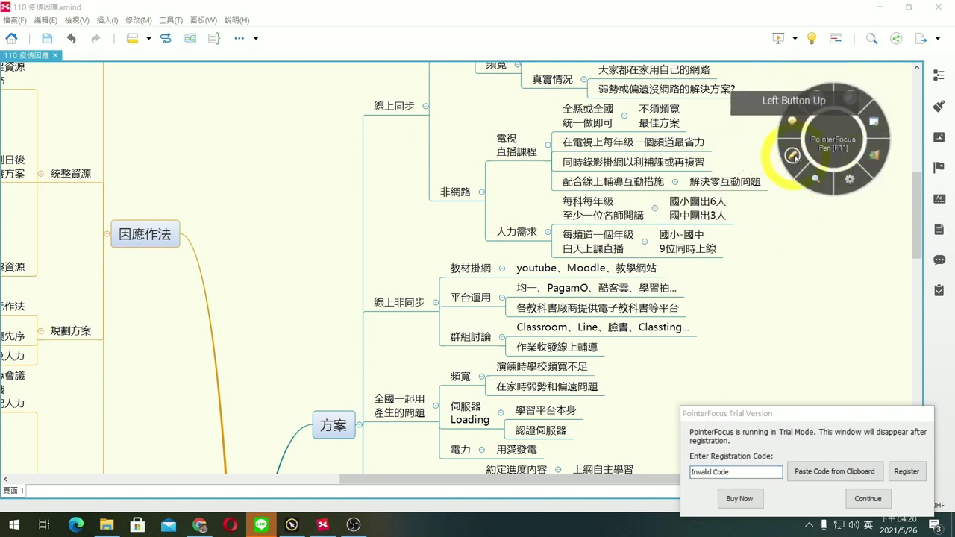
Use the Pen to underline the 統一做即可 and 最佳方案 topics and circle 每科每年級至少一位名師開講 with an arrow pointing to it.
click(792, 155)
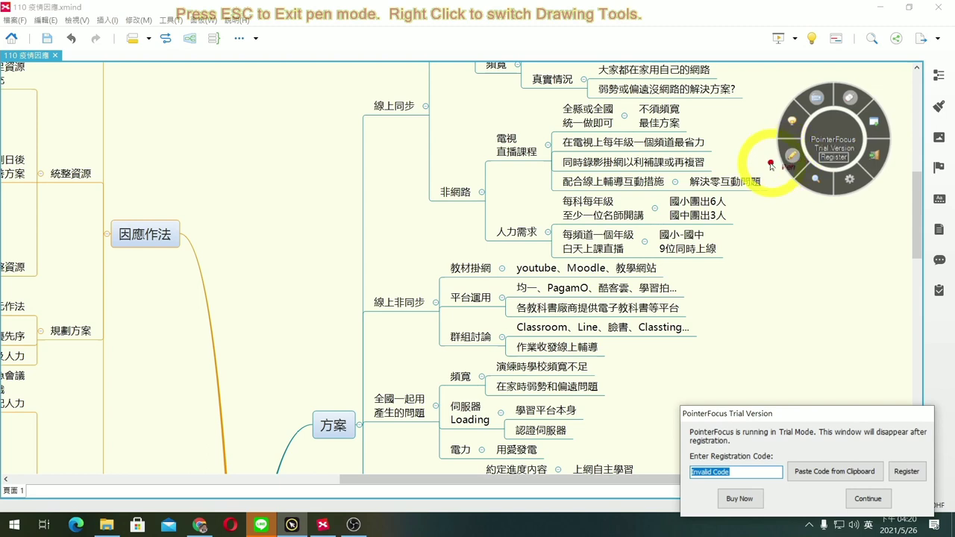
drag(553, 129, 688, 128)
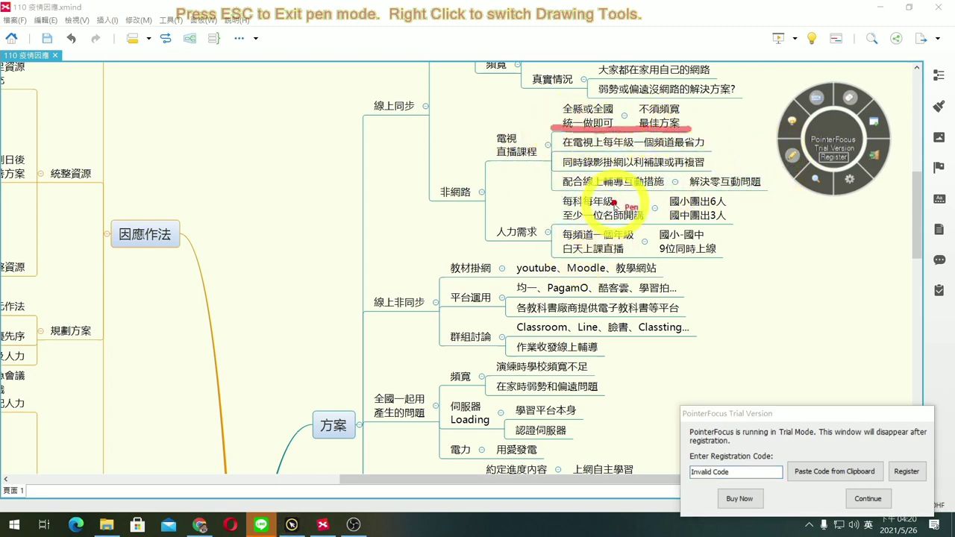
mouse_move(634, 216)
mouse_down()
mouse_move(545, 188)
mouse_move(632, 221)
mouse_up()
mouse_move(492, 177)
mouse_down()
mouse_move(495, 206)
mouse_move(515, 198)
mouse_move(379, 200)
mouse_up()
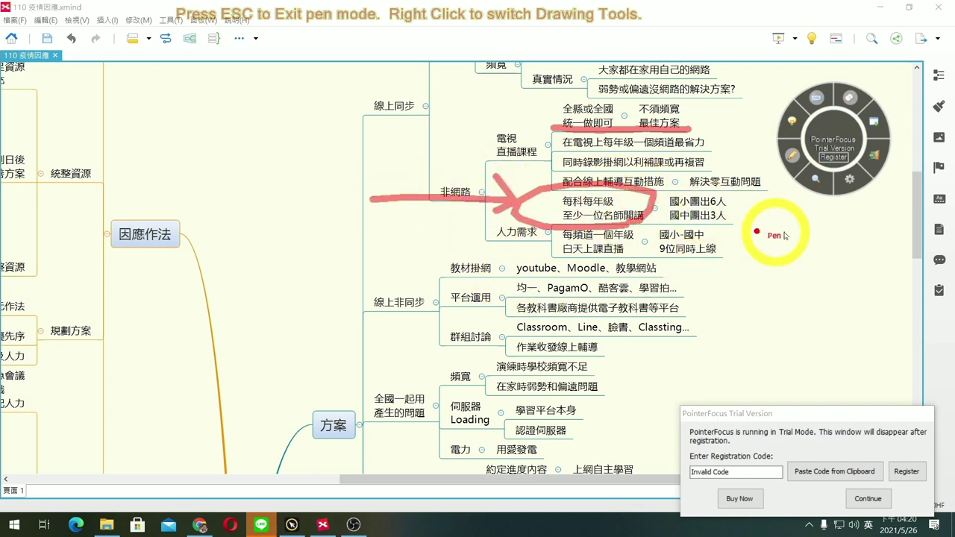
Turn on the Magnifier, move it over the annotated mind map topics and exit pen mode.
click(816, 179)
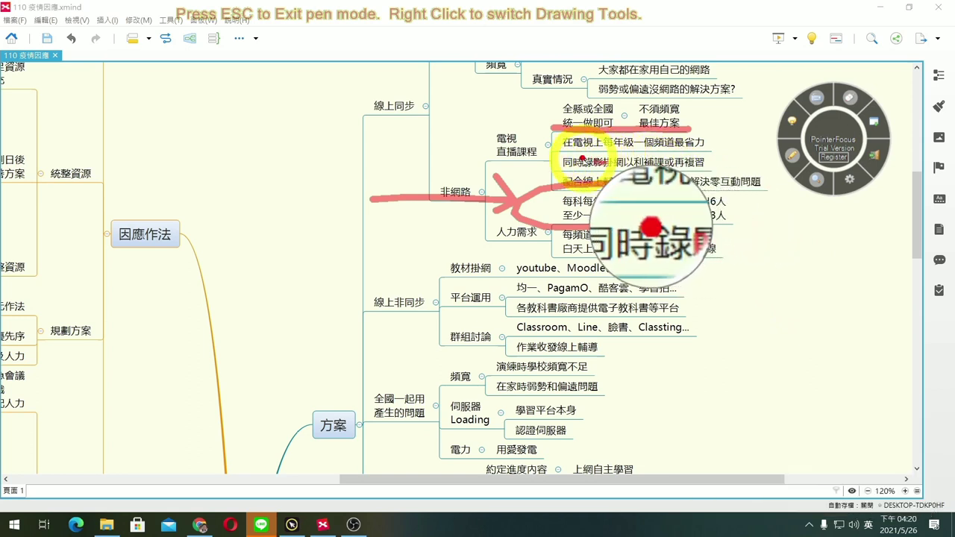
drag(631, 190, 657, 198)
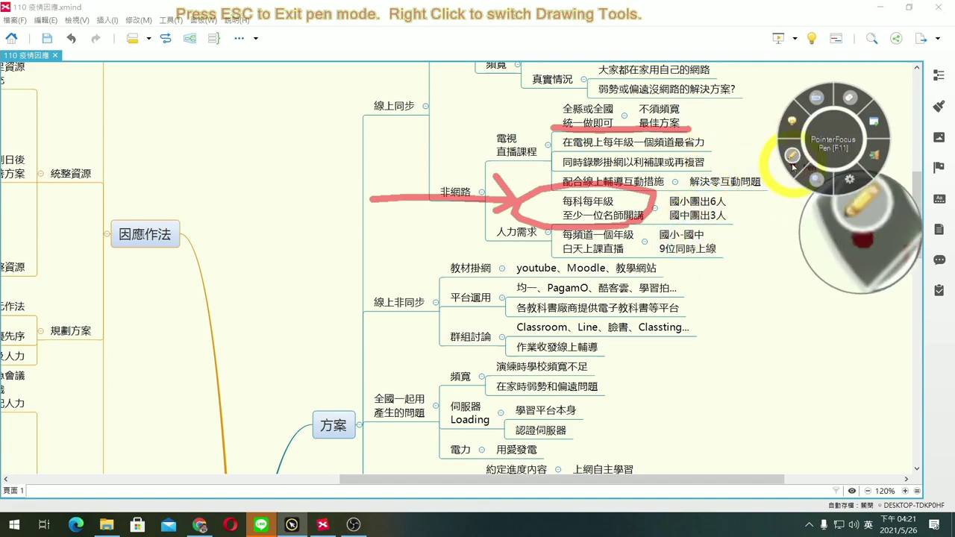
click(791, 155)
Minimize XMind and try the Spotlight on the desktop and back over the mind map, turning it off at the end.
click(880, 9)
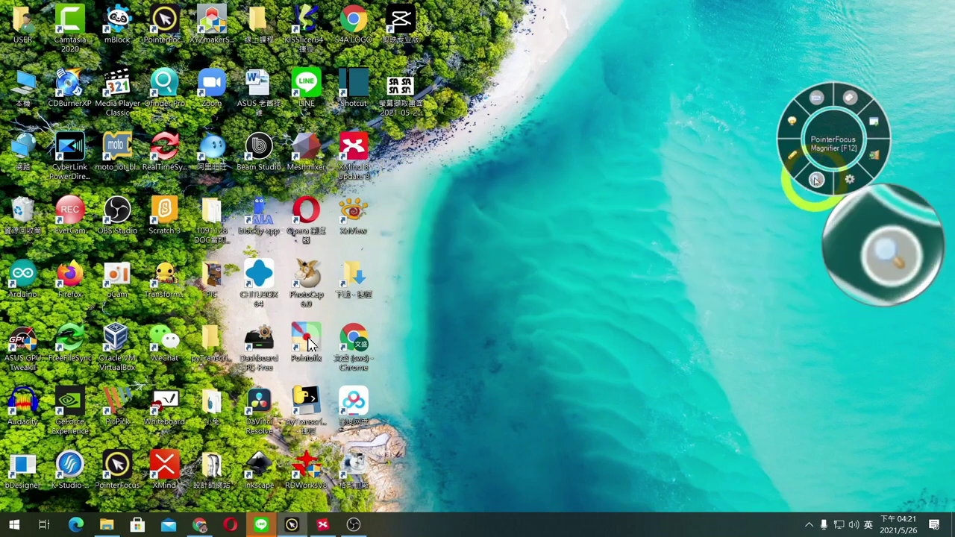
click(792, 127)
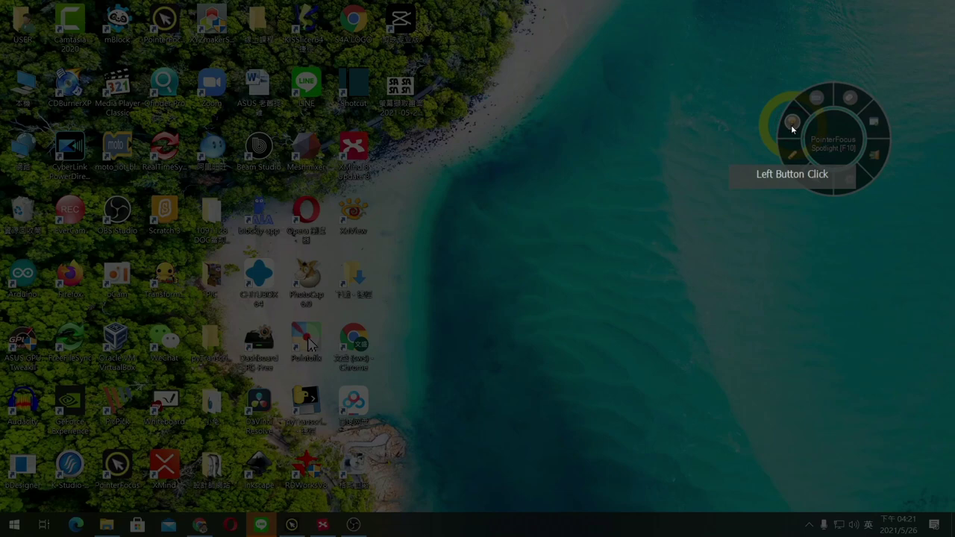
click(323, 524)
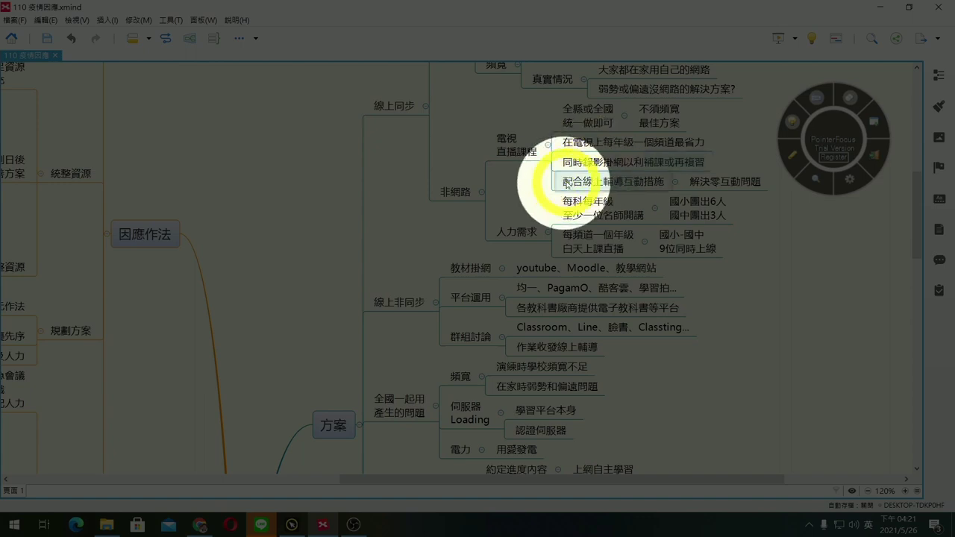
click(792, 121)
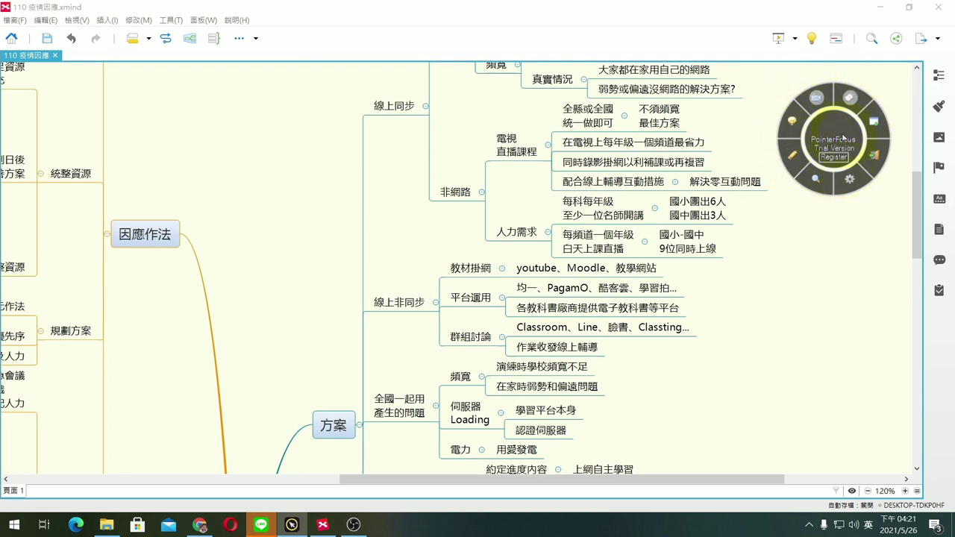
Move the PointerFocus wheel lower on the canvas, minimize it to the system tray and restore it from there.
drag(843, 139, 824, 285)
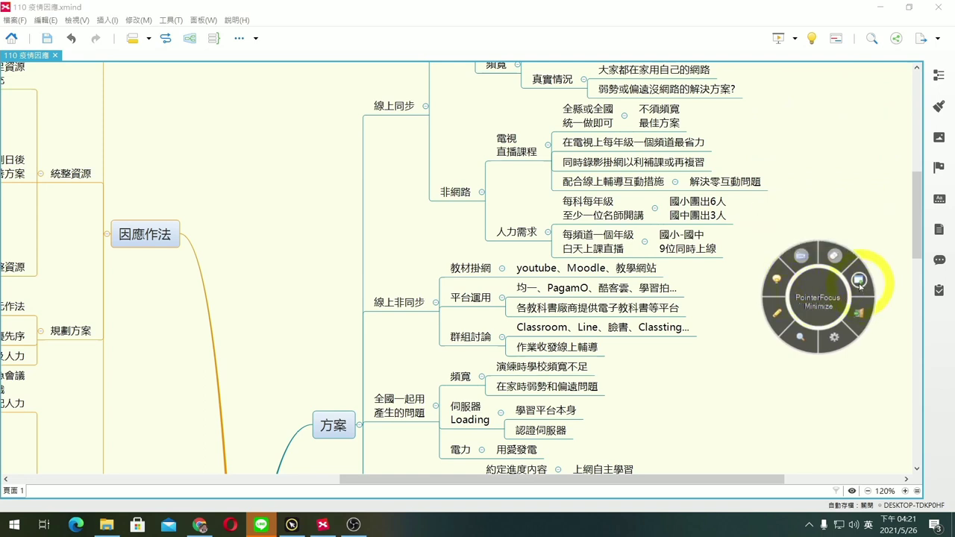
click(859, 281)
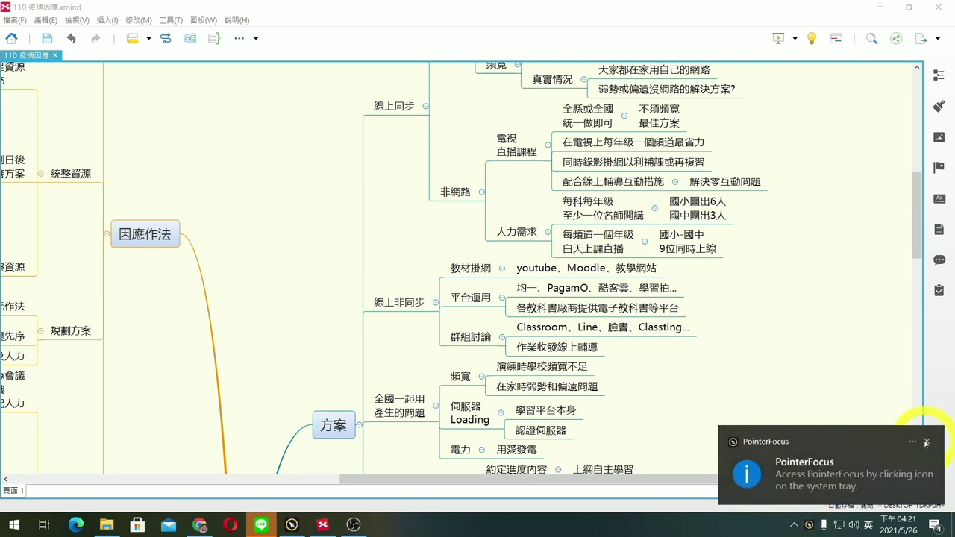
click(926, 443)
click(809, 524)
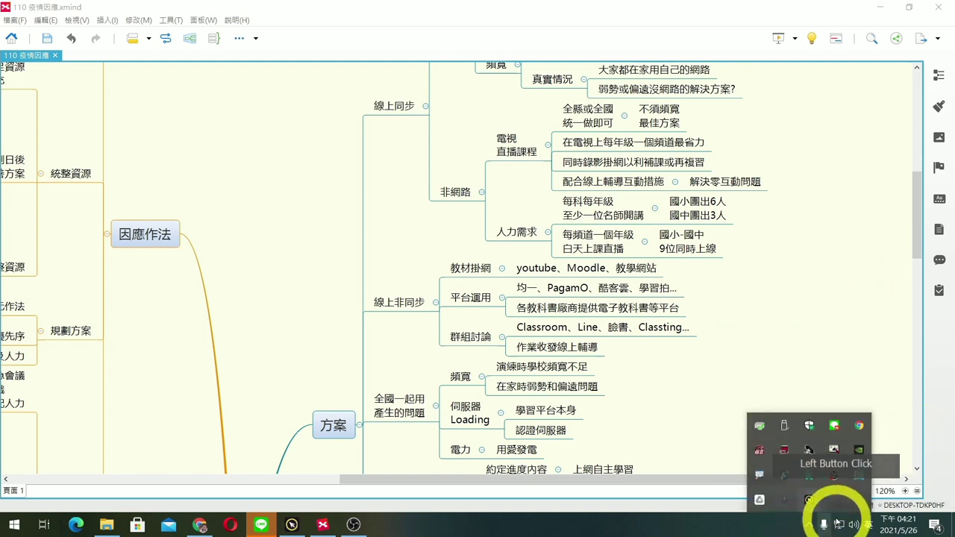
click(809, 502)
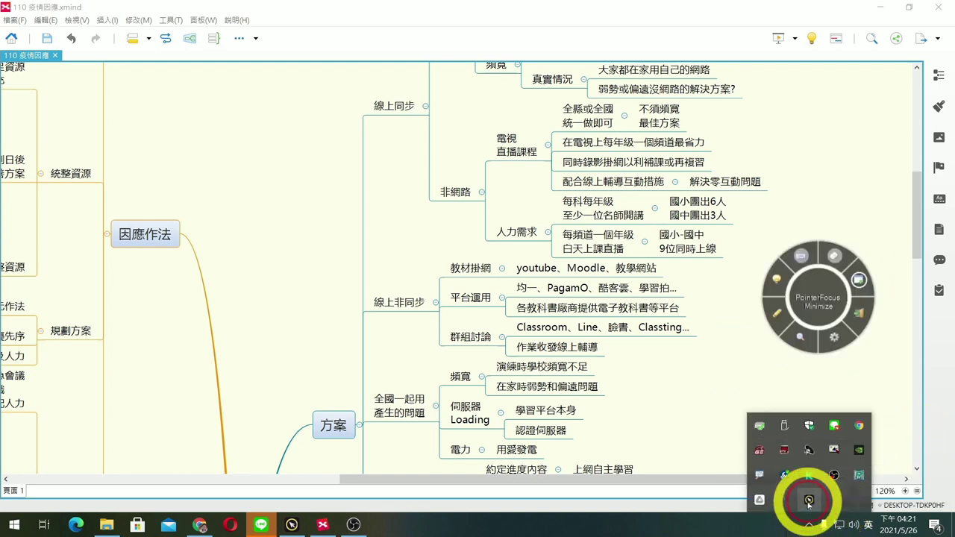